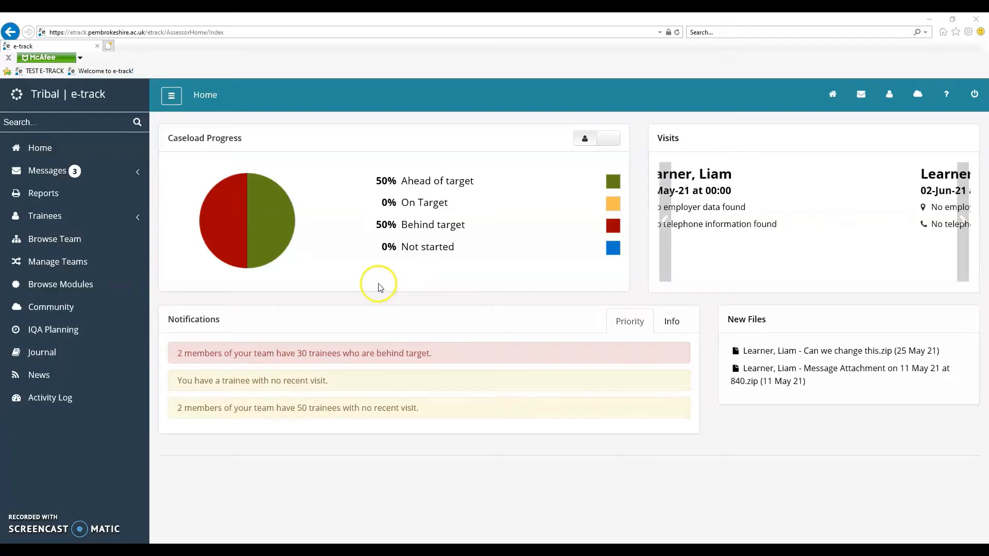
# - View the team list and the trainee caseload, and open the trainee search form at its first name field
pyautogui.click(45, 240)
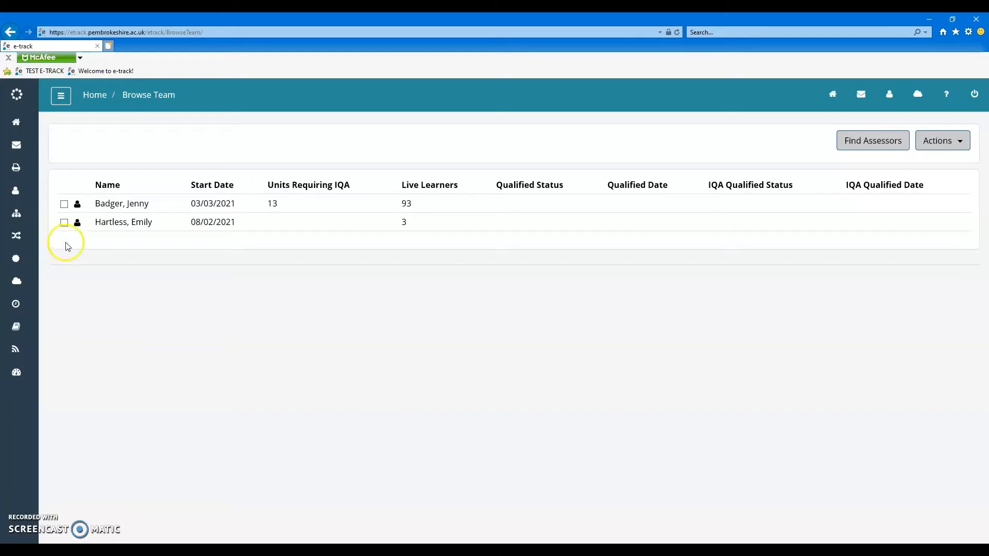
pyautogui.click(61, 96)
pyautogui.click(45, 217)
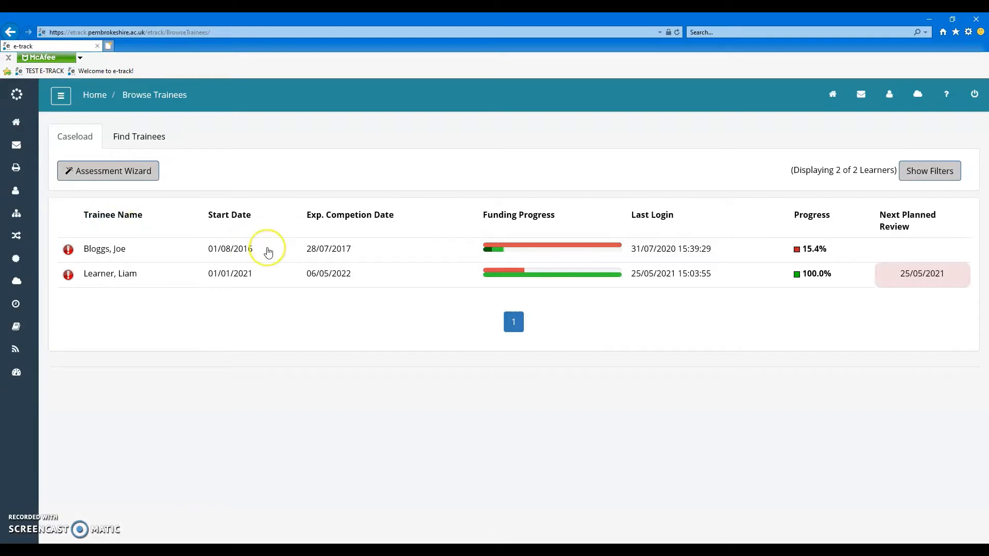
pyautogui.click(155, 140)
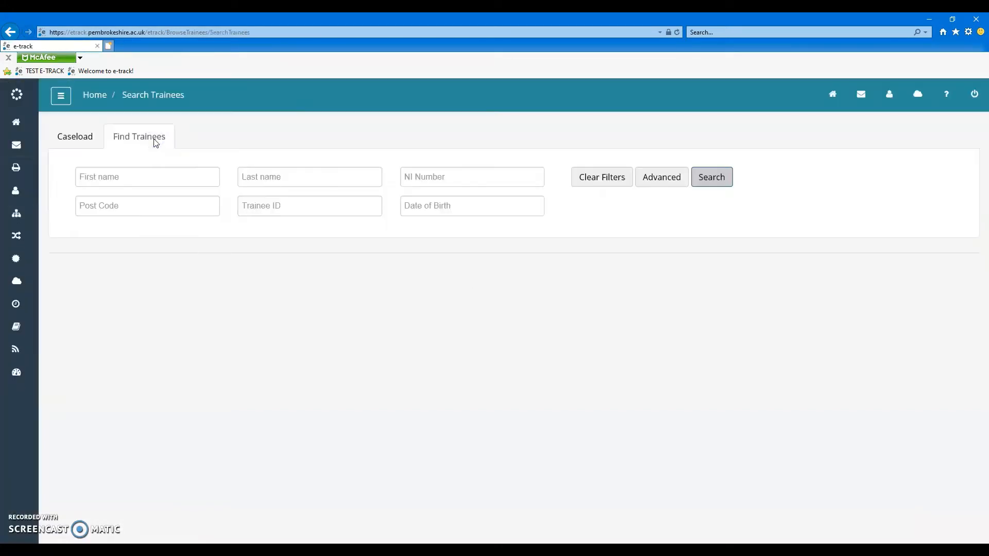
pyautogui.click(144, 178)
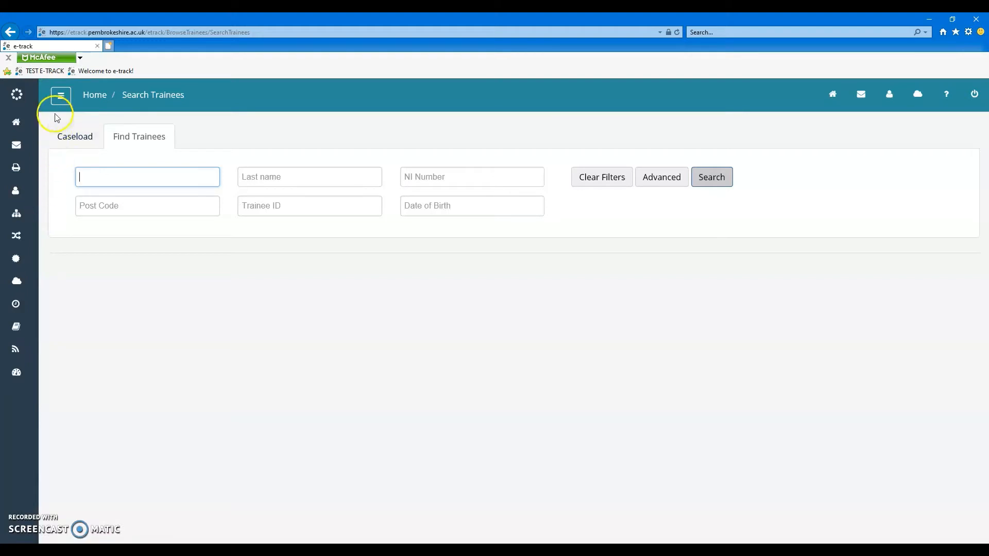
# - Find the required assessor by last name from Browse Team and add them to the caseload
pyautogui.click(60, 97)
pyautogui.click(58, 241)
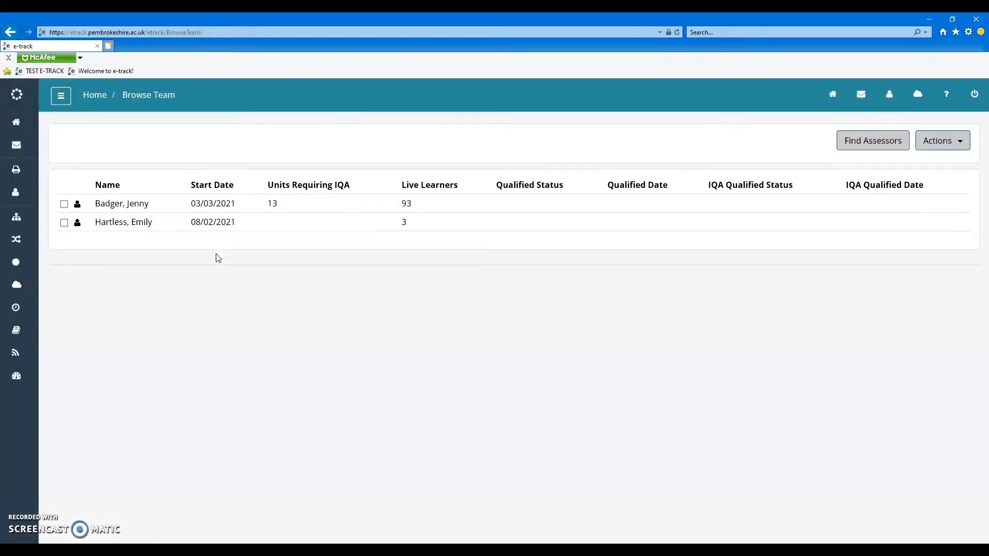
pyautogui.click(870, 147)
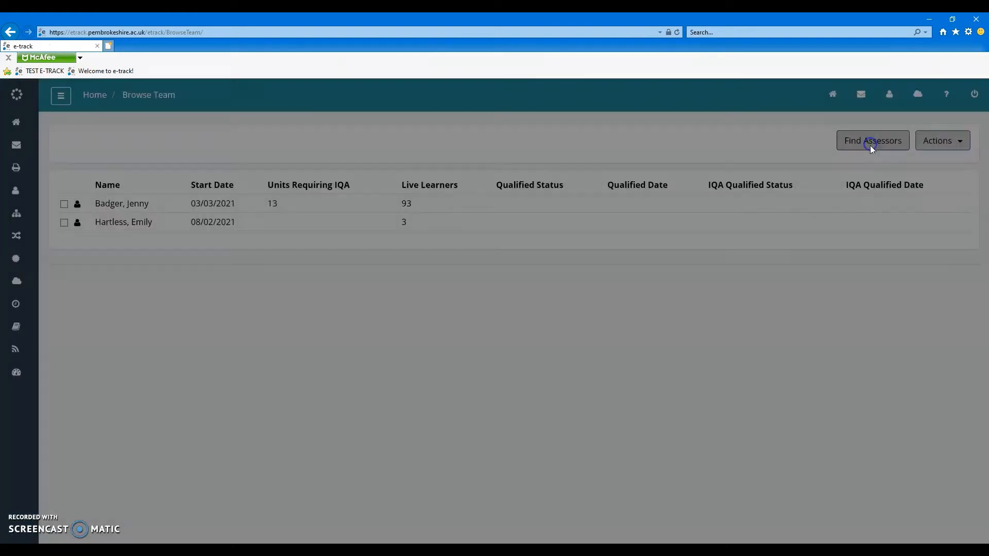
pyautogui.click(377, 170)
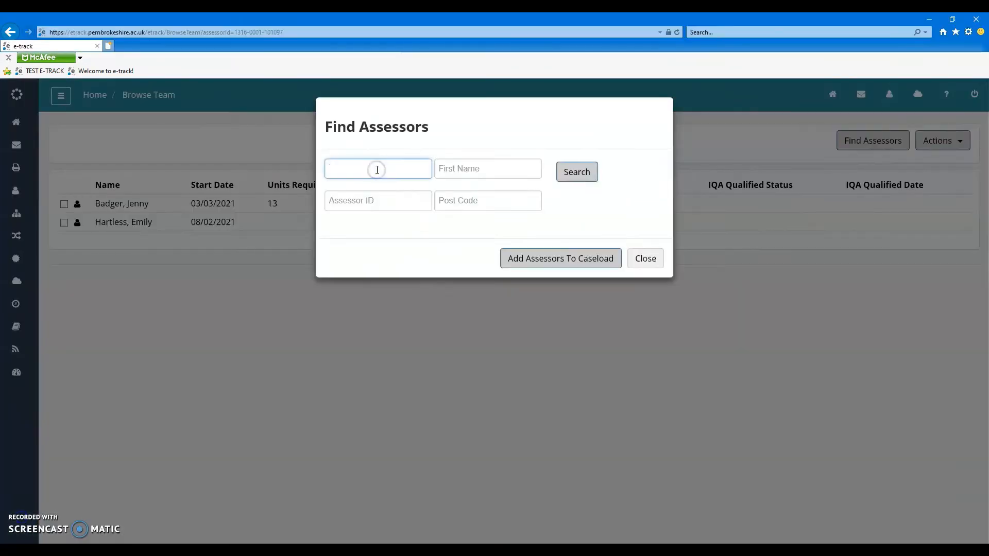
pyautogui.write('hilalen')
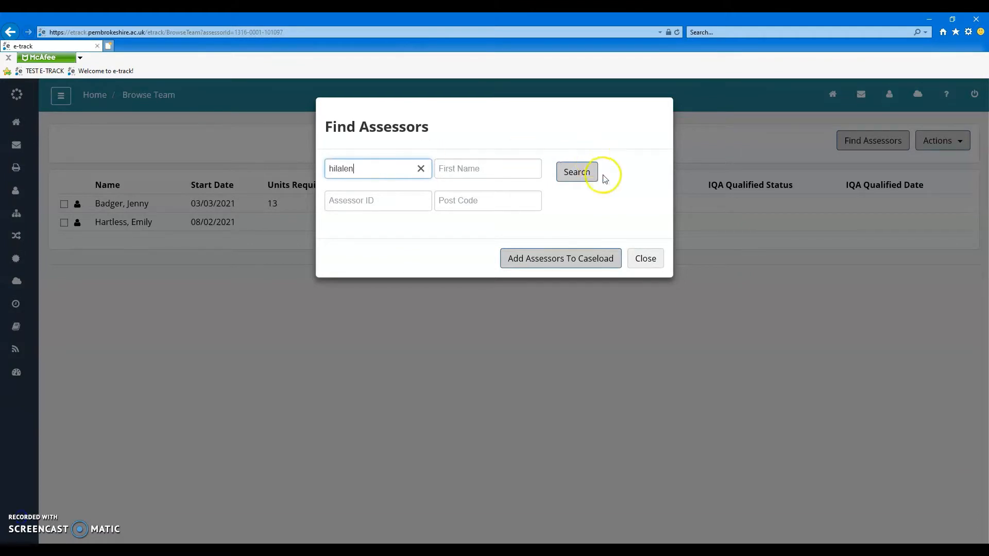
pyautogui.click(589, 179)
pyautogui.click(336, 240)
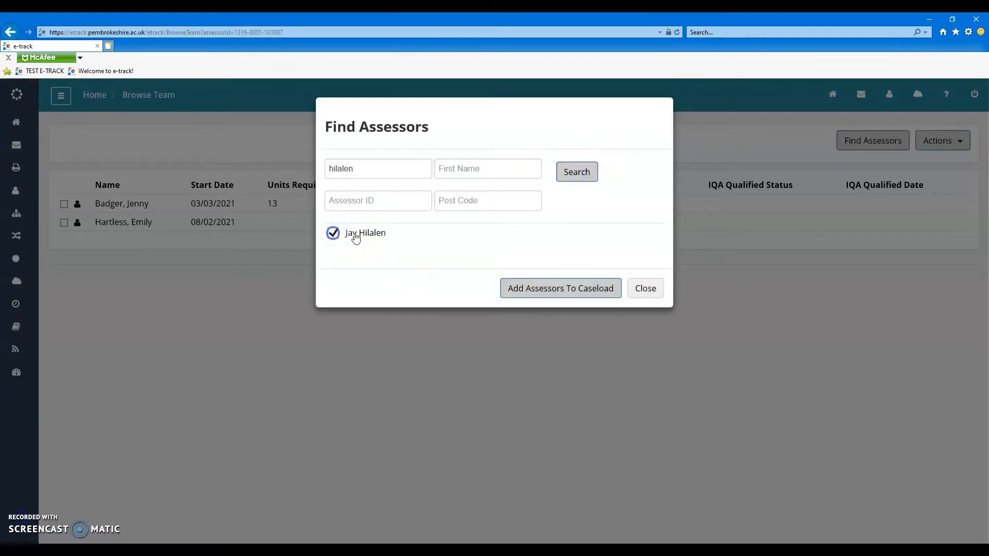
pyautogui.click(555, 294)
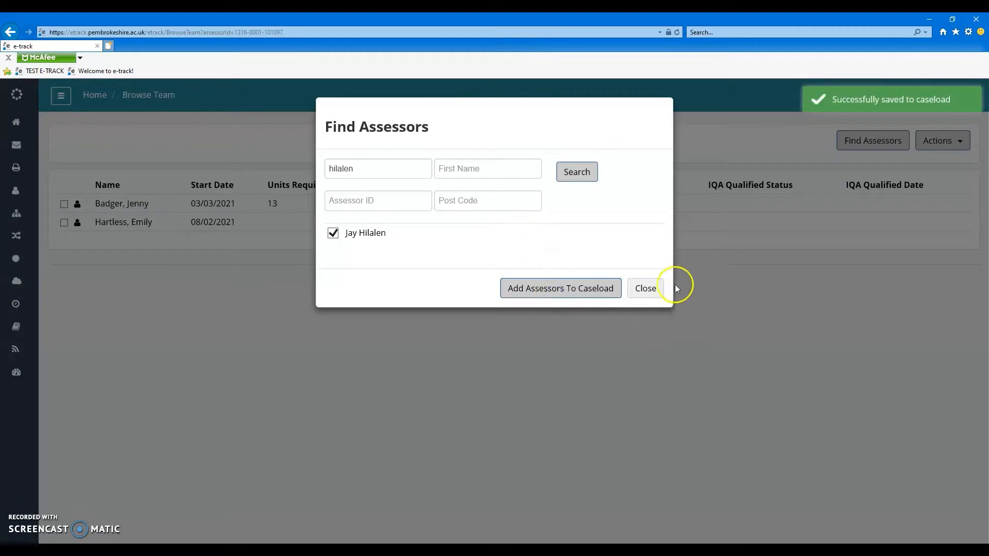
pyautogui.click(650, 287)
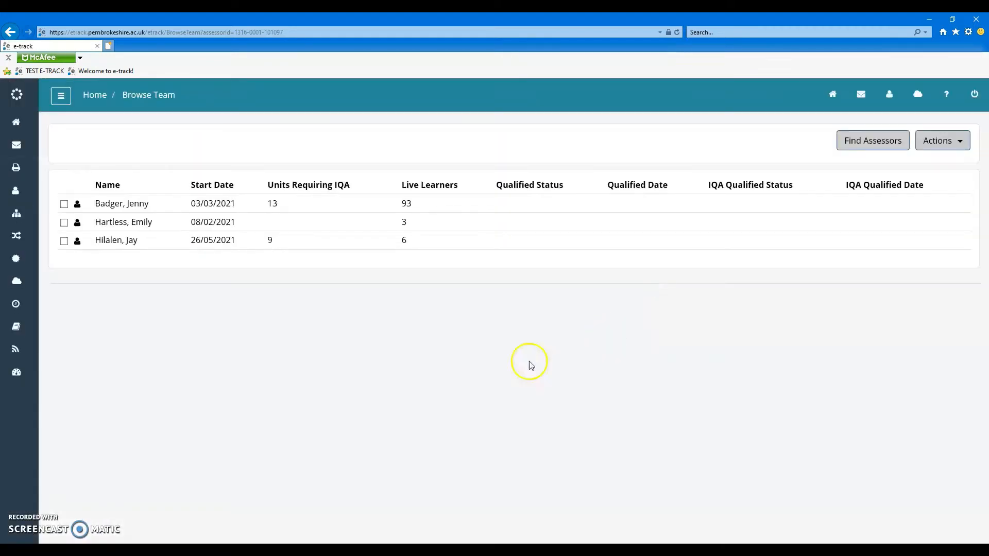
# - Open the IQA record of the fourth trainee in the added assessor's caseload for City & Guilds Level 2 Children's Care, Play, Learning & Development: Practice
pyautogui.click(127, 241)
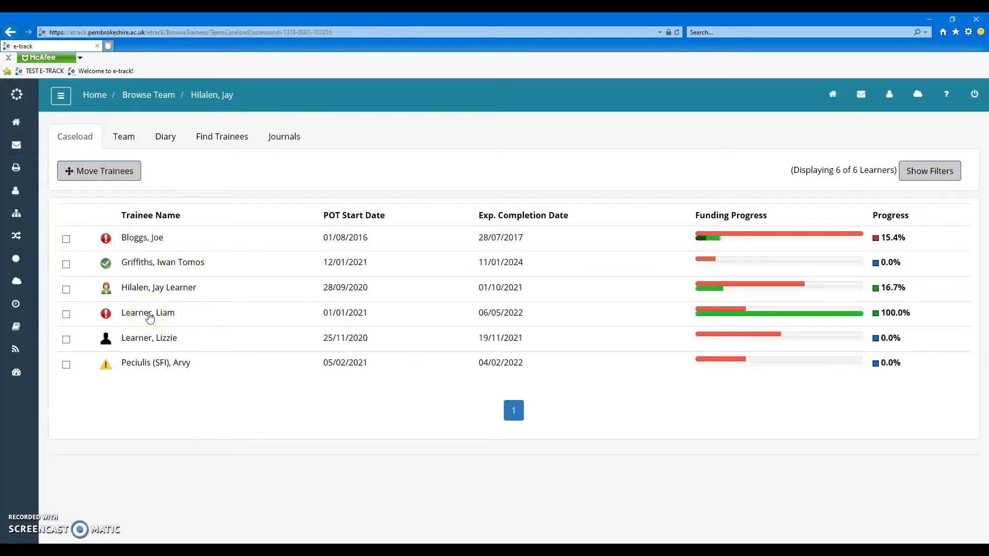
pyautogui.click(149, 315)
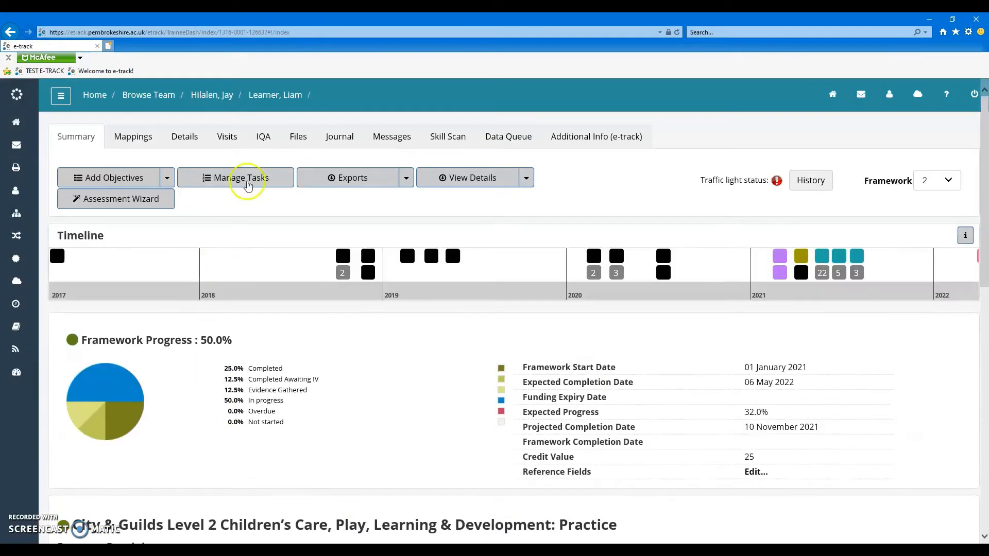
pyautogui.click(261, 138)
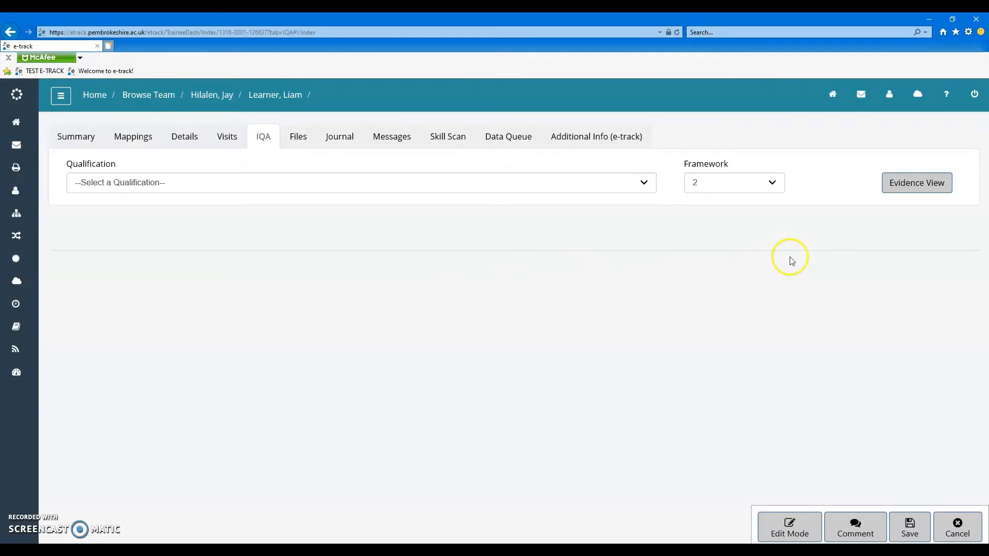
pyautogui.click(637, 184)
pyautogui.click(521, 201)
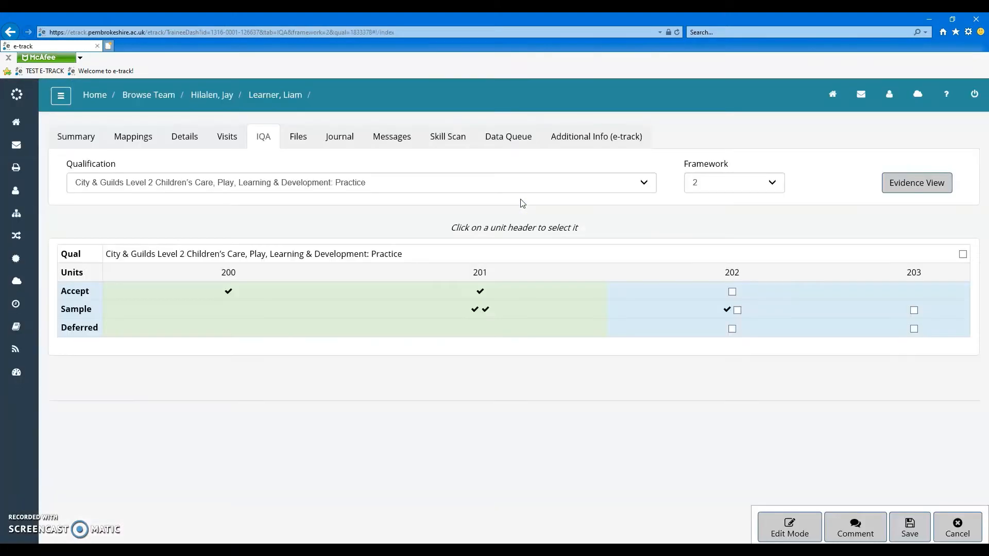
# - View the learner's evidence list, and return to the qualification view for the City & Guilds Level 2 Children's Care practice qualification
pyautogui.click(925, 188)
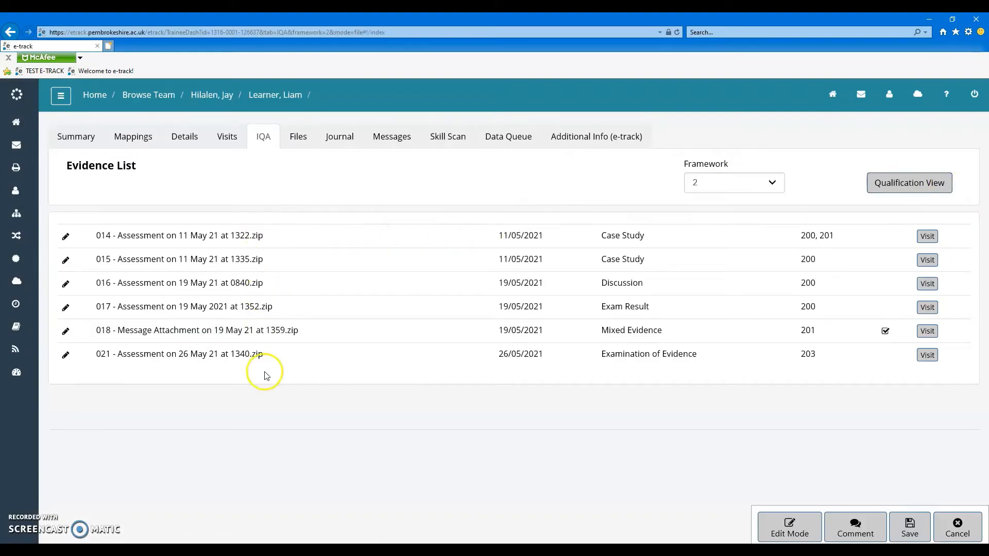
pyautogui.click(904, 183)
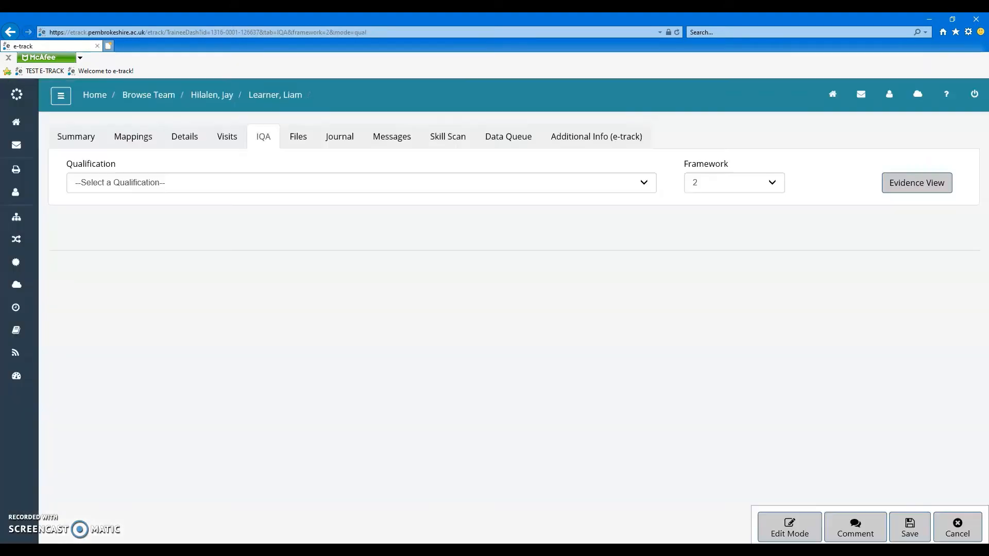
pyautogui.click(378, 185)
pyautogui.click(360, 201)
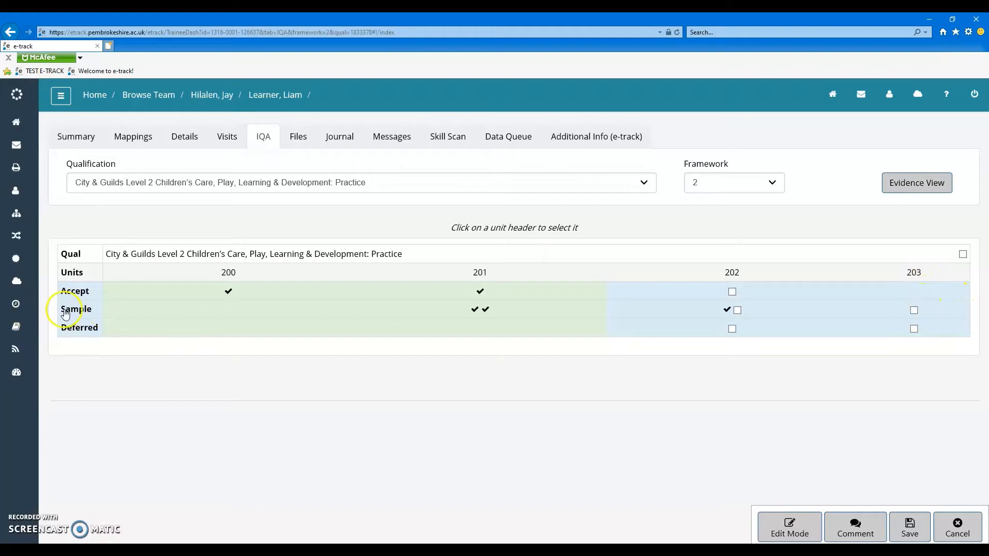
# - Mark unit 203 as sampled and open its evidence and mappings
pyautogui.moveTo(65, 313); pyautogui.dragTo(927, 311)
pyautogui.click(914, 310)
pyautogui.click(914, 274)
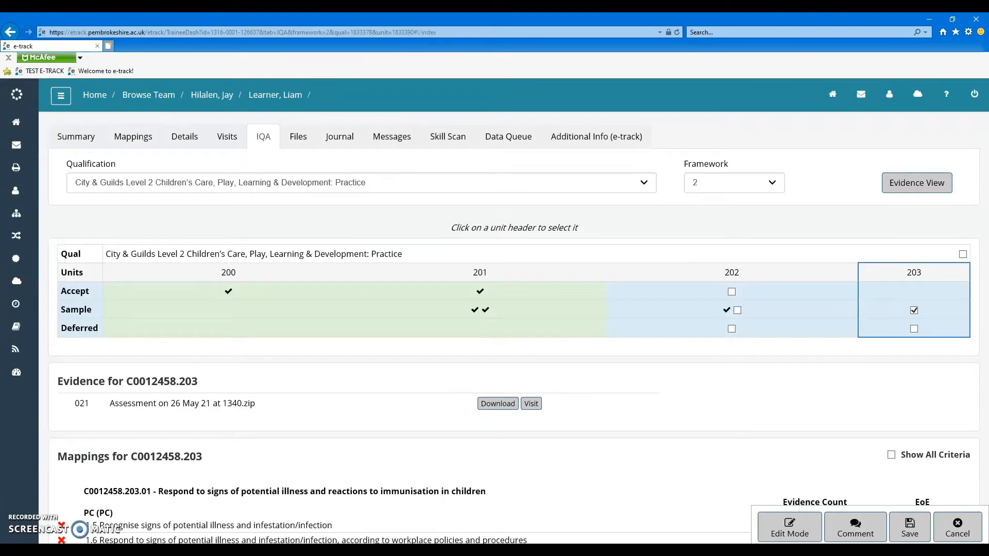
# - Examine evidence 021 for unit 203, highlighting the criteria it covers and checking its mappings and linked visit
pyautogui.scroll(-3, 517, 391)
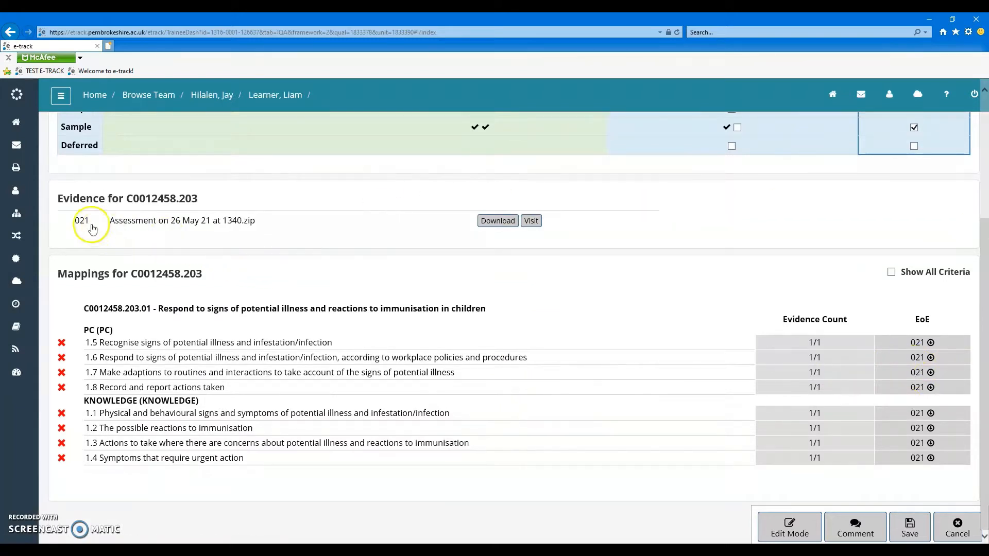
pyautogui.click(127, 226)
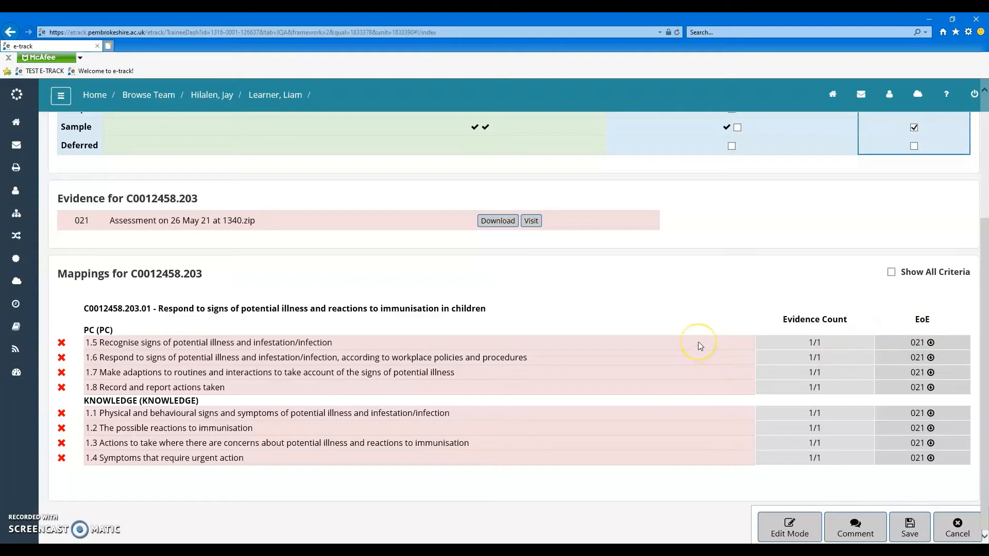
pyautogui.click(892, 273)
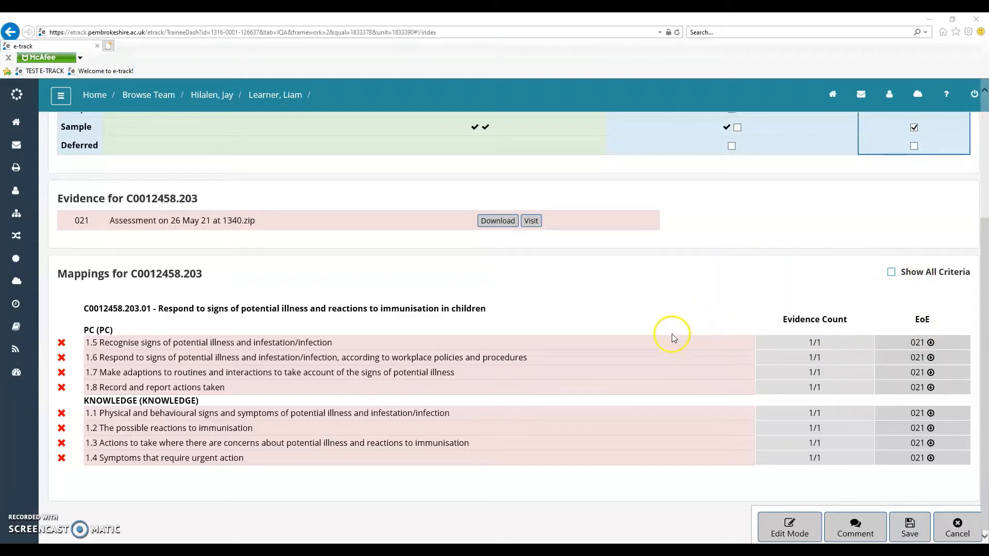
pyautogui.click(654, 470)
pyautogui.click(532, 222)
# - Add an auto-populated IQA comment for the sampled unit 203
pyautogui.click(855, 534)
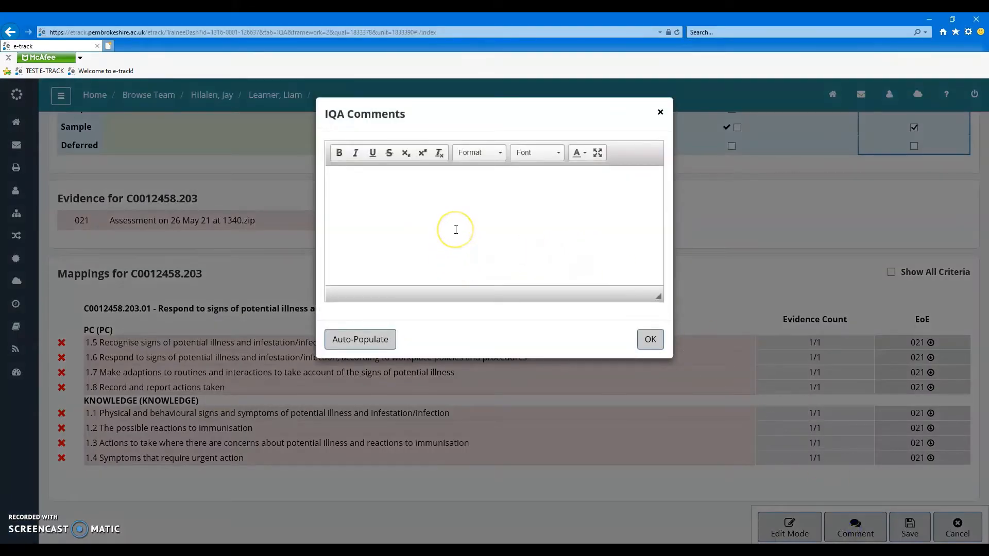
pyautogui.click(379, 339)
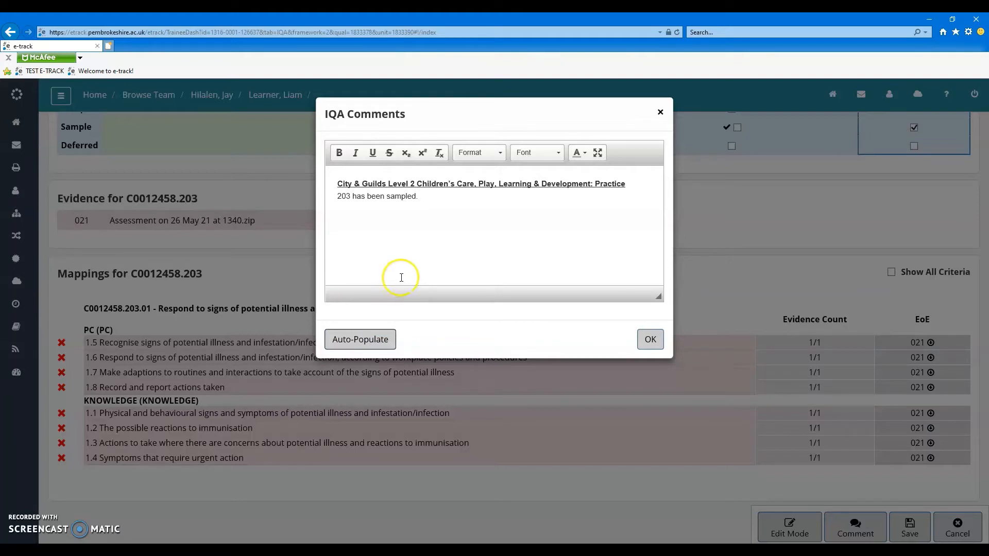
pyautogui.click(462, 209)
pyautogui.click(651, 340)
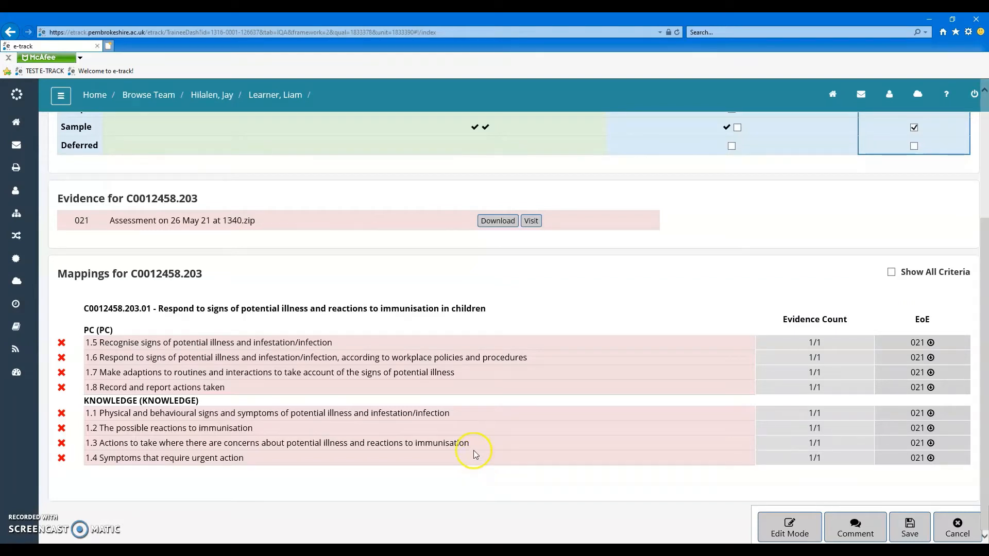
# - Reject evidence 021 for criterion 1.5 on recognising signs of potential illness and infestation/infection
pyautogui.click(61, 343)
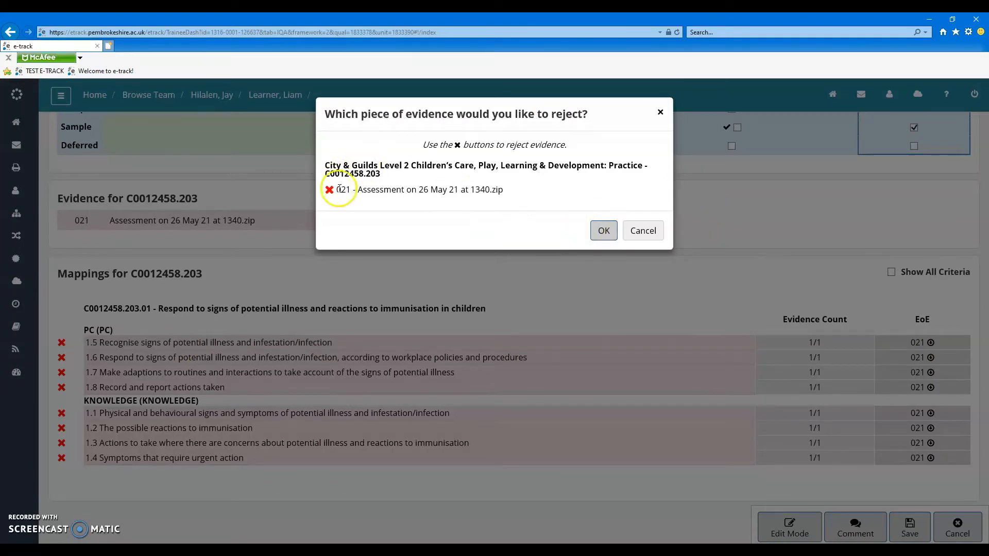
pyautogui.click(329, 191)
pyautogui.click(603, 232)
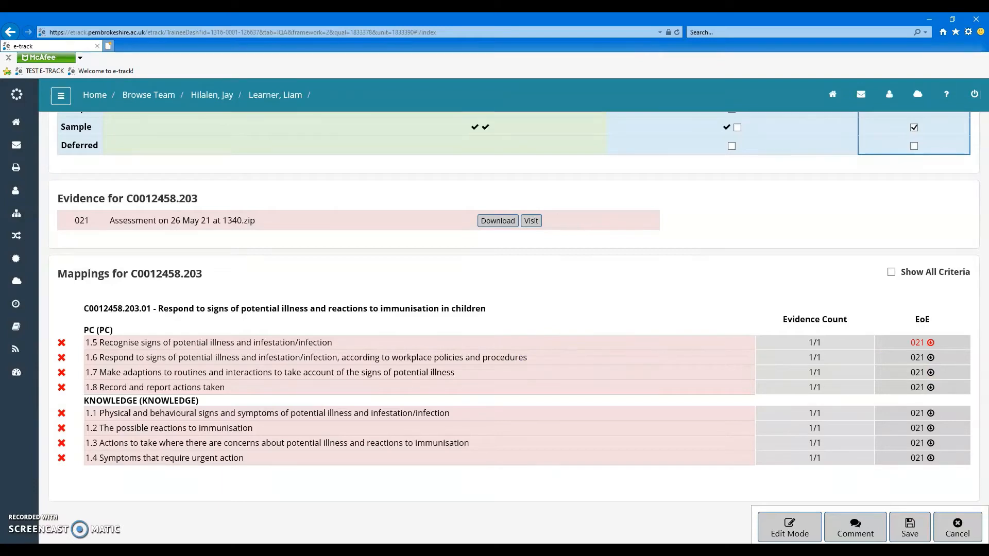
pyautogui.click(919, 343)
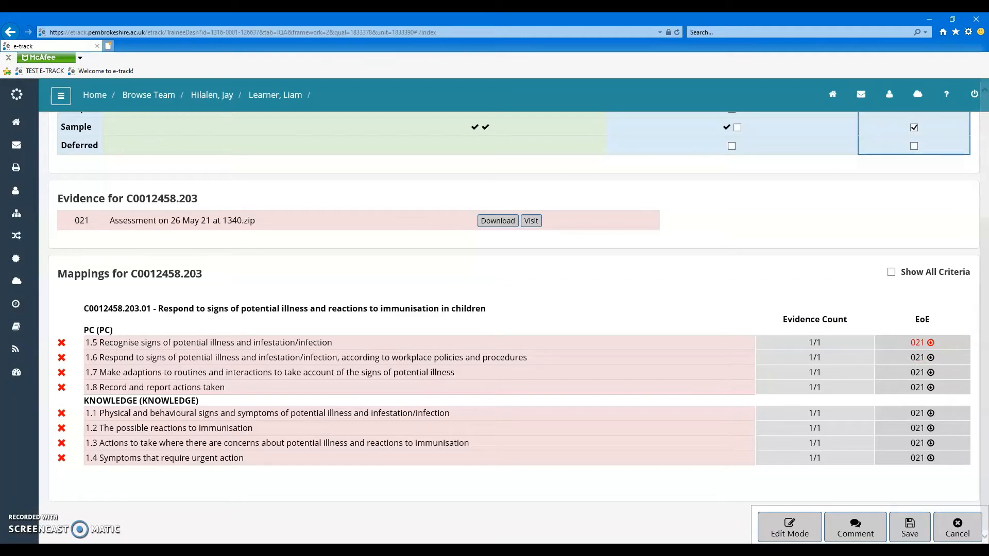
# - Add "021 Needs to be looked at." to the IQA comment, enable feedback for the assessor, and save the IQA
pyautogui.click(910, 525)
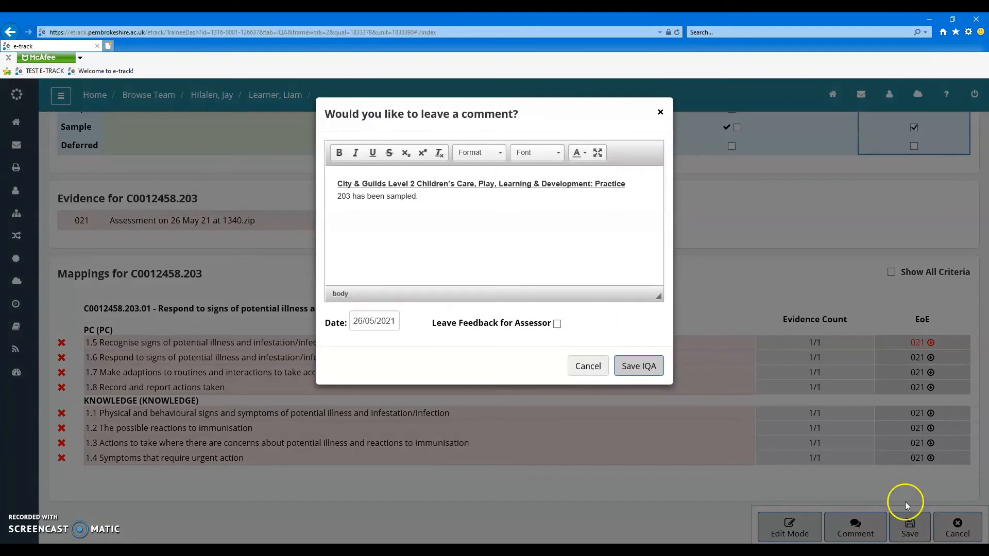
pyautogui.click(447, 273)
pyautogui.write('021 Needs to be looked at')
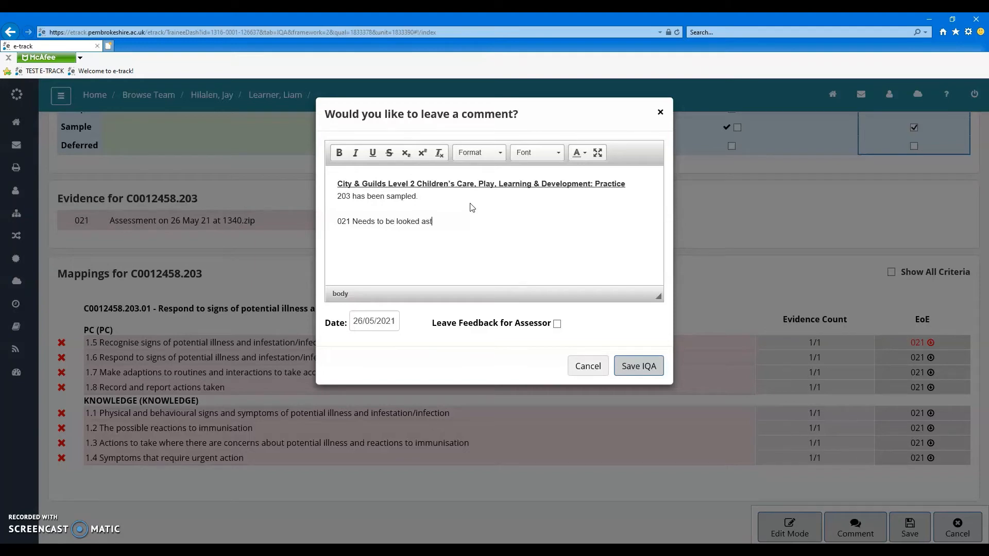
pyautogui.write('.')
pyautogui.click(556, 325)
pyautogui.click(629, 369)
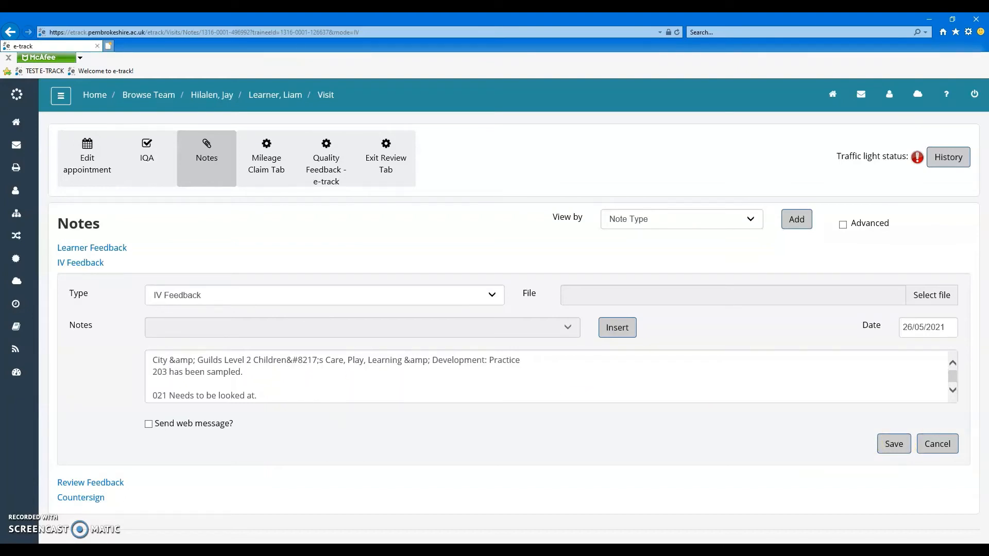
# - Add "Please respond." to the IV Feedback note and enable a web message requiring follow-up within 5 days
pyautogui.click(299, 395)
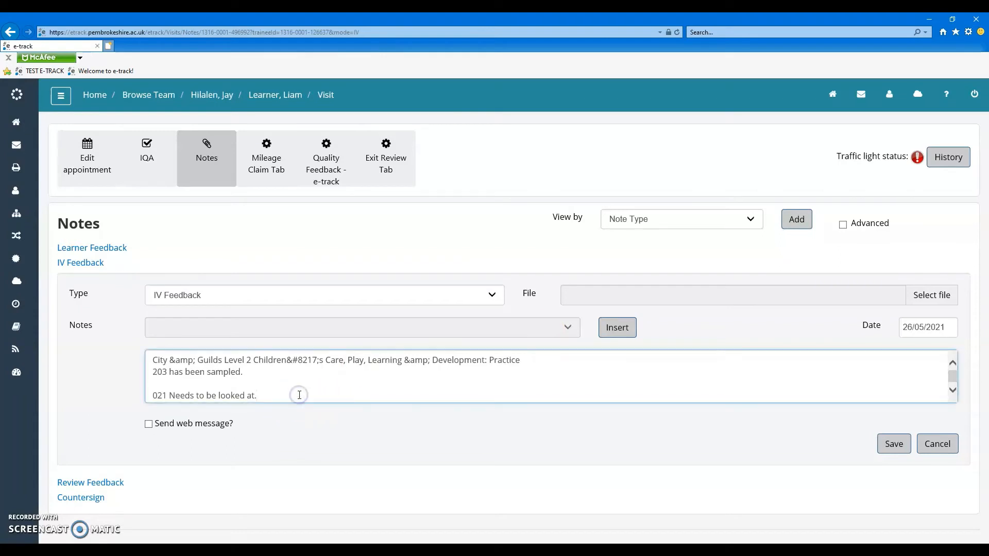
pyautogui.write('Please respond.')
pyautogui.click(146, 427)
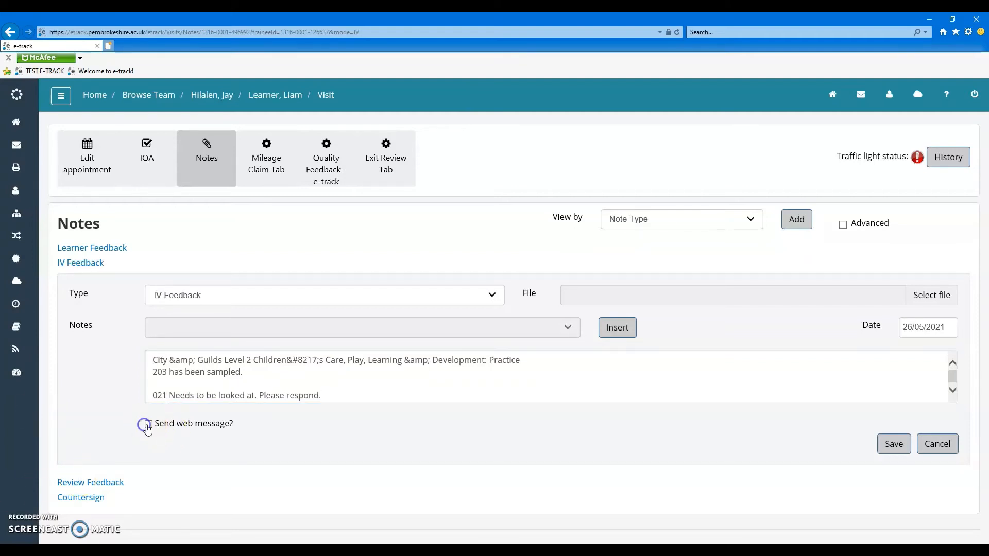
pyautogui.click(302, 430)
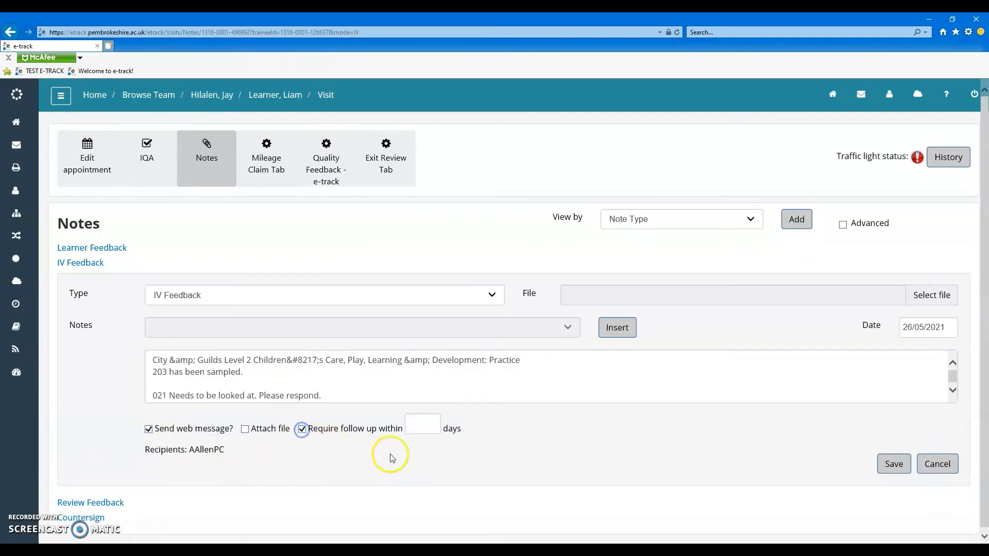
pyautogui.click(427, 422)
pyautogui.write('5')
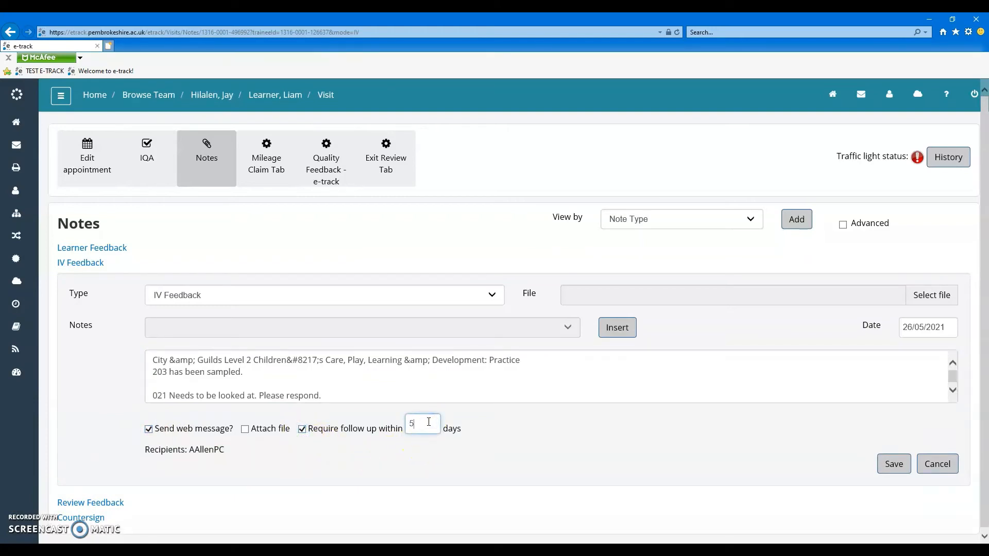
# - Attach the file test.docx to the IV Feedback note and its web message, and save the note
pyautogui.click(245, 430)
pyautogui.click(934, 295)
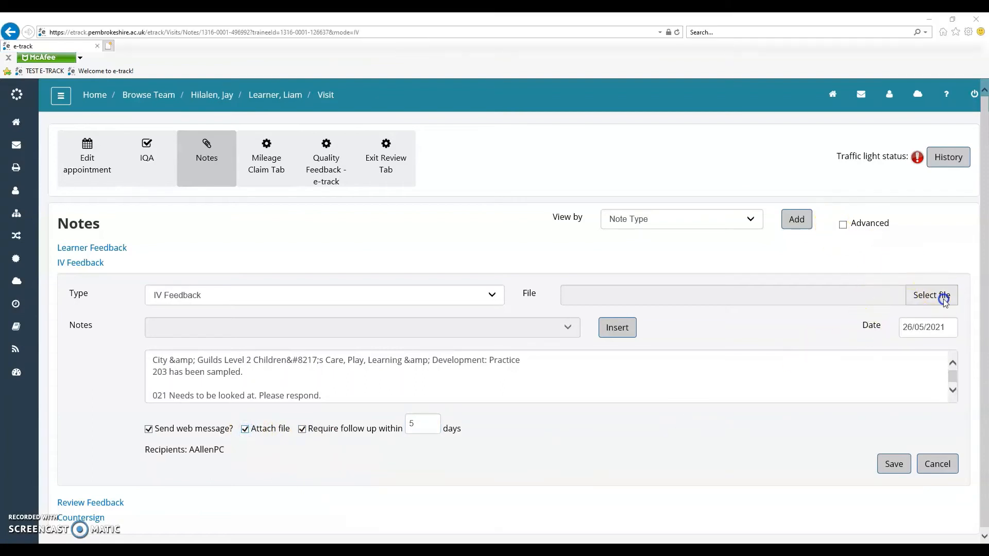
pyautogui.click(538, 175)
pyautogui.click(612, 274)
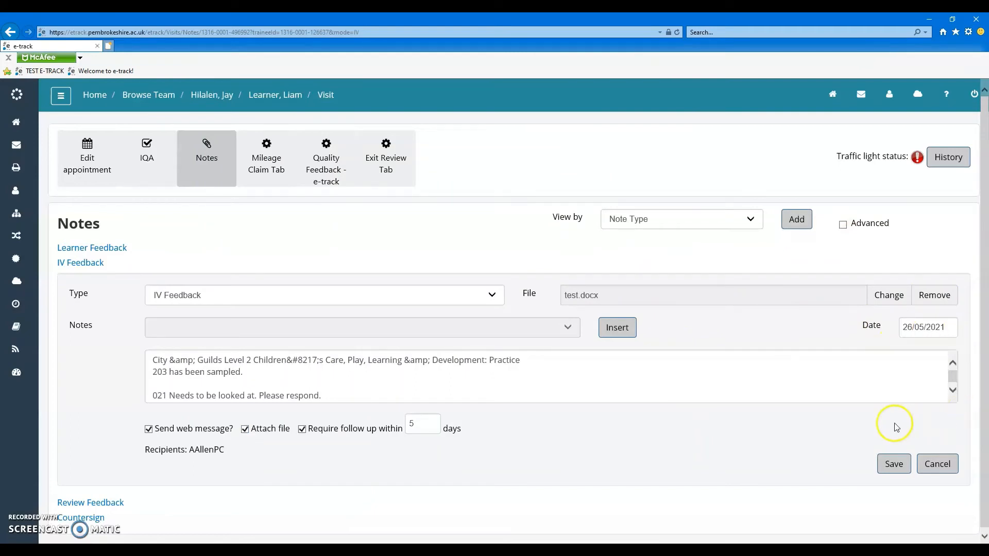
pyautogui.click(894, 464)
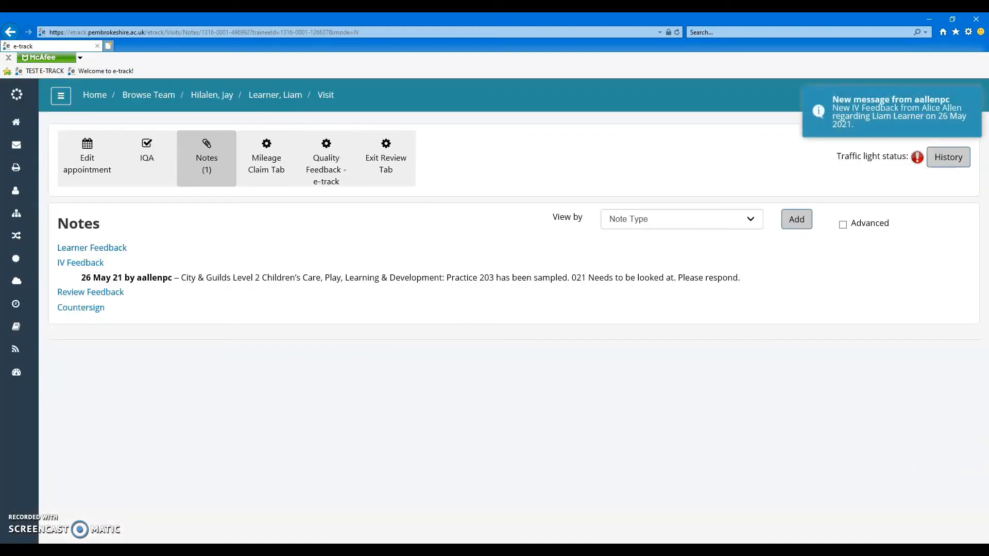
# - Set the IQA appointment's actual date to 26/05/2021 and its outcome to IQA Interim – Action Required
pyautogui.click(82, 172)
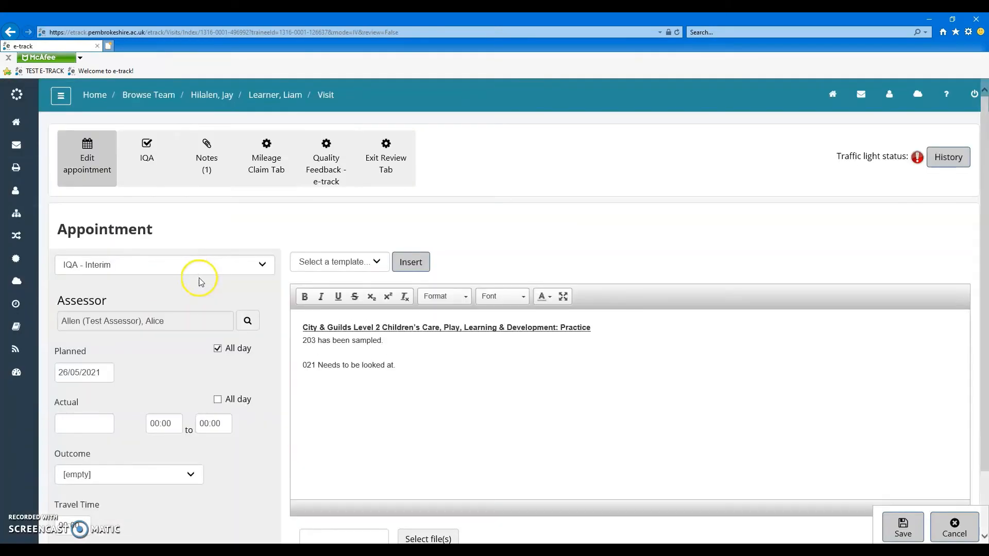
pyautogui.click(77, 423)
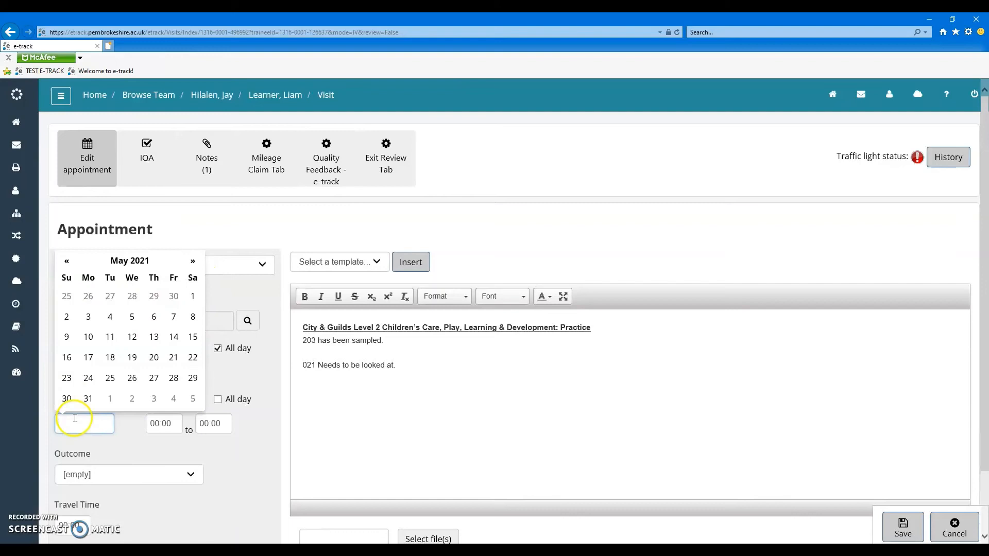
pyautogui.click(126, 383)
pyautogui.click(170, 474)
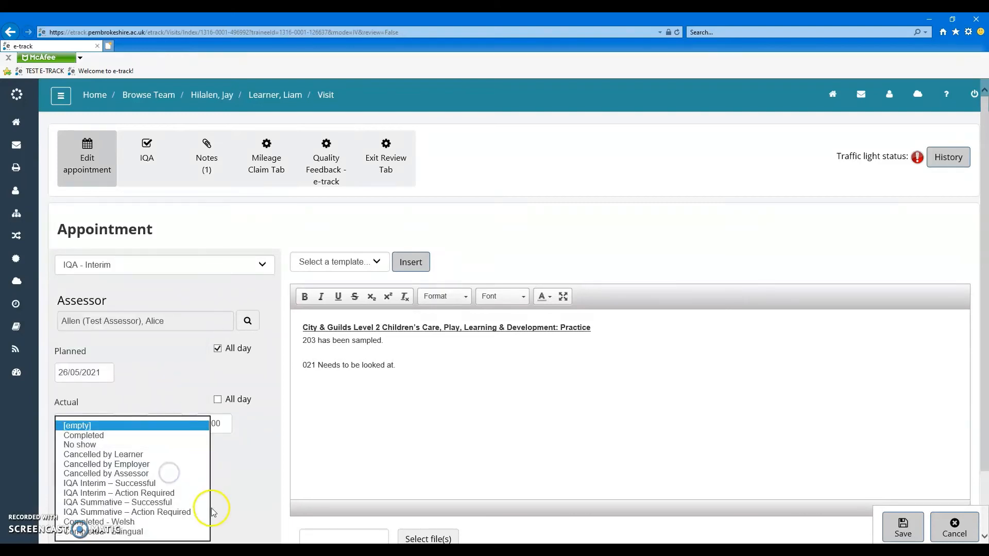
pyautogui.click(168, 494)
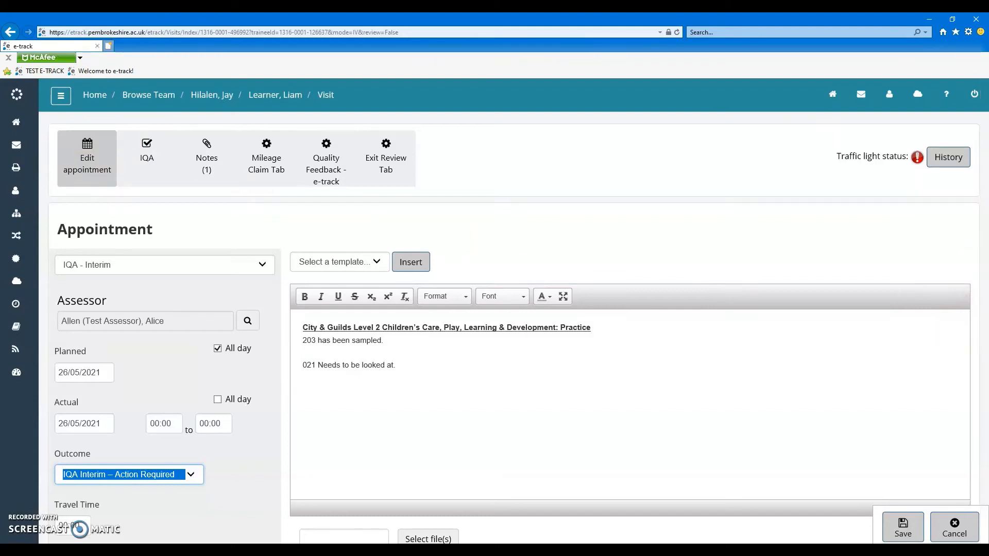
# - Open the visit linked to the rejected evidence, remove the mapping for criterion 1.5, and save the evidence
pyautogui.click(147, 160)
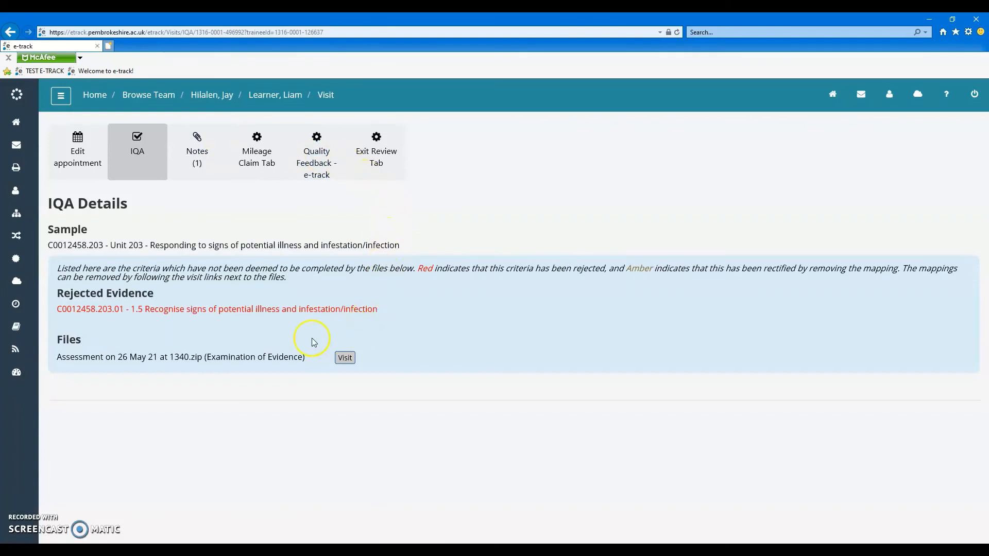
pyautogui.click(348, 363)
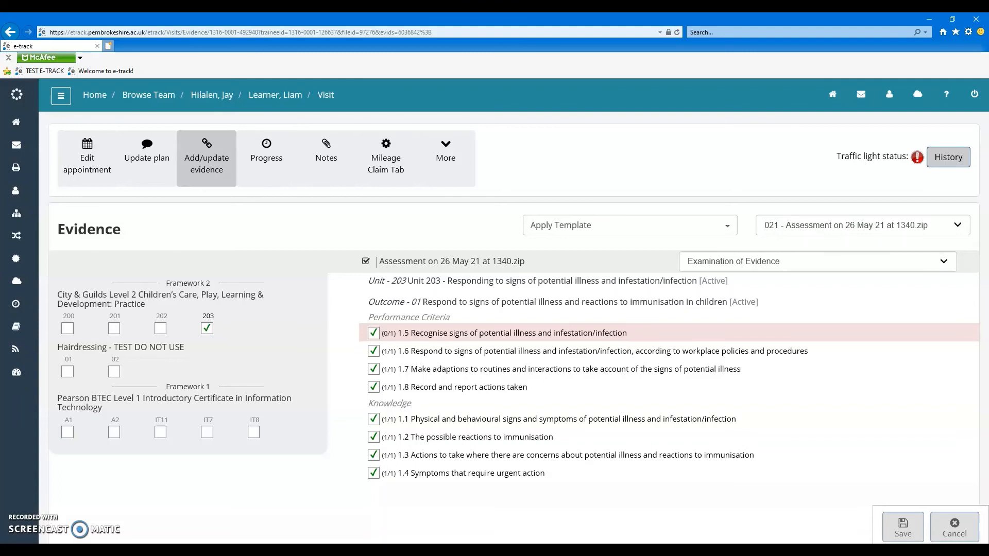
pyautogui.click(374, 333)
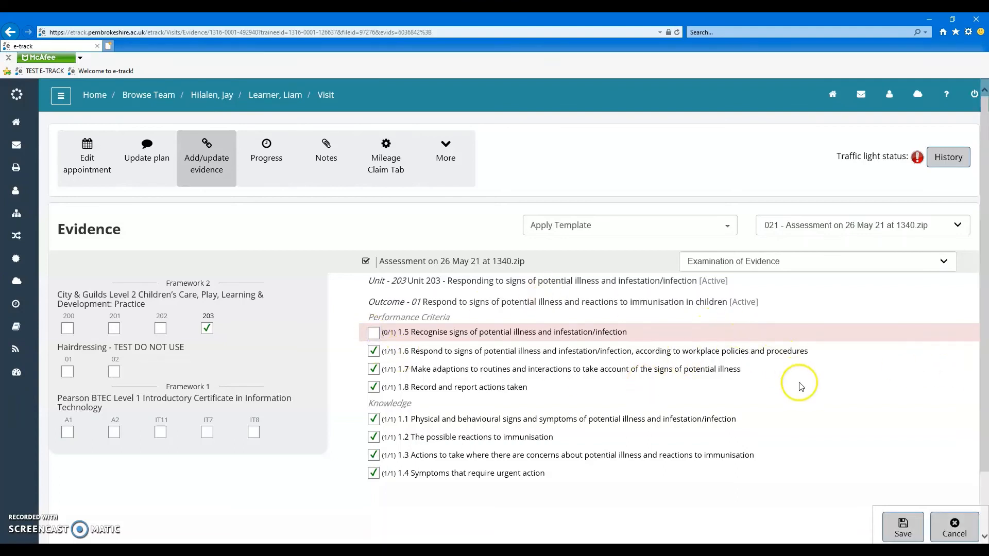
pyautogui.click(893, 530)
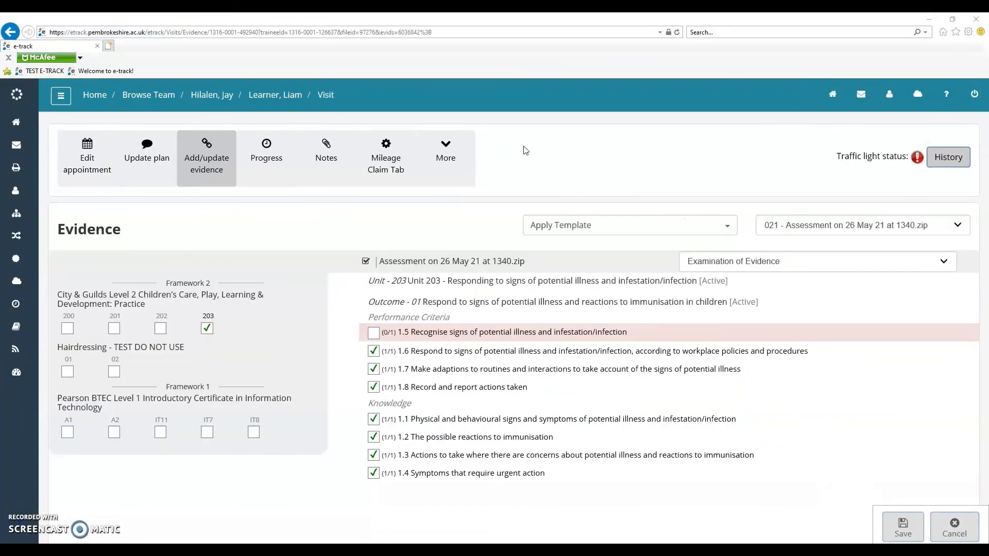
# - Return to the learner's IQA - Interim visit of 26/05/2021 and check the status of rejected criterion 1.5 in the IQA details
pyautogui.click(276, 94)
pyautogui.click(282, 94)
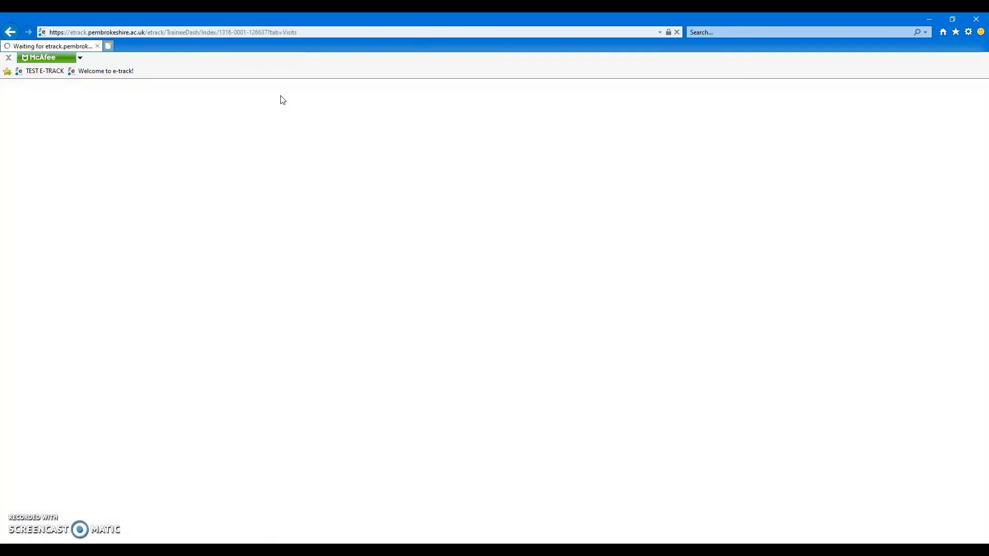
pyautogui.scroll(-10, 323, 322)
pyautogui.scroll(-15, 323, 323)
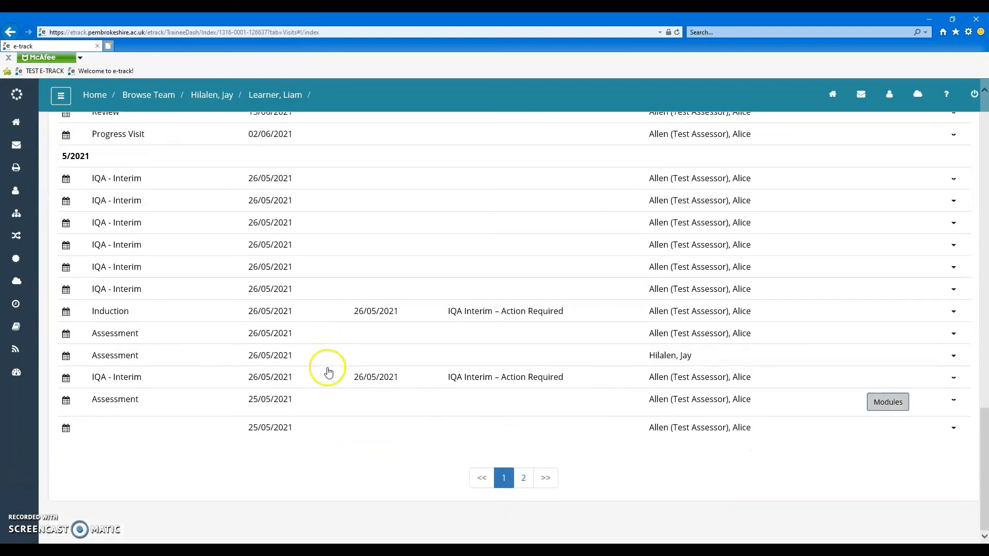
pyautogui.click(380, 377)
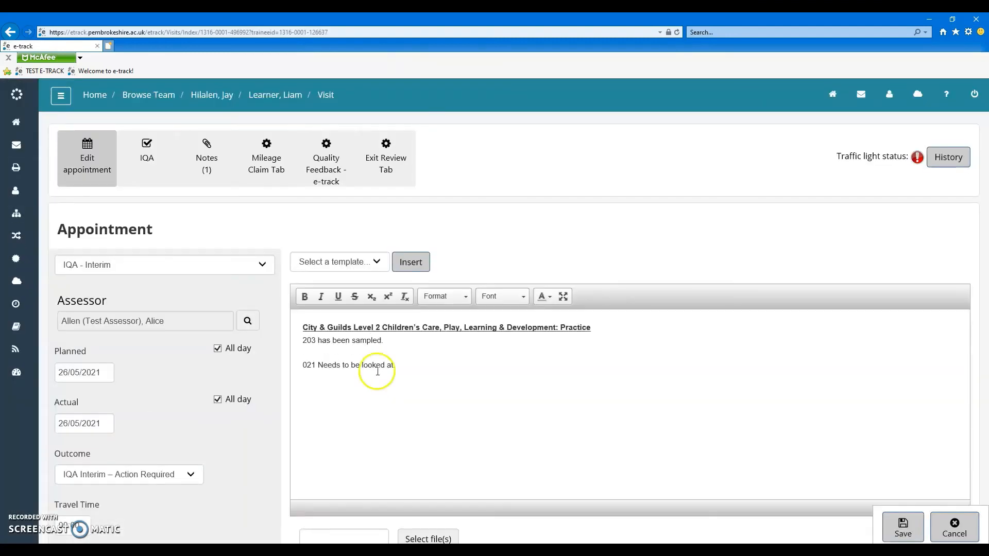
pyautogui.click(149, 158)
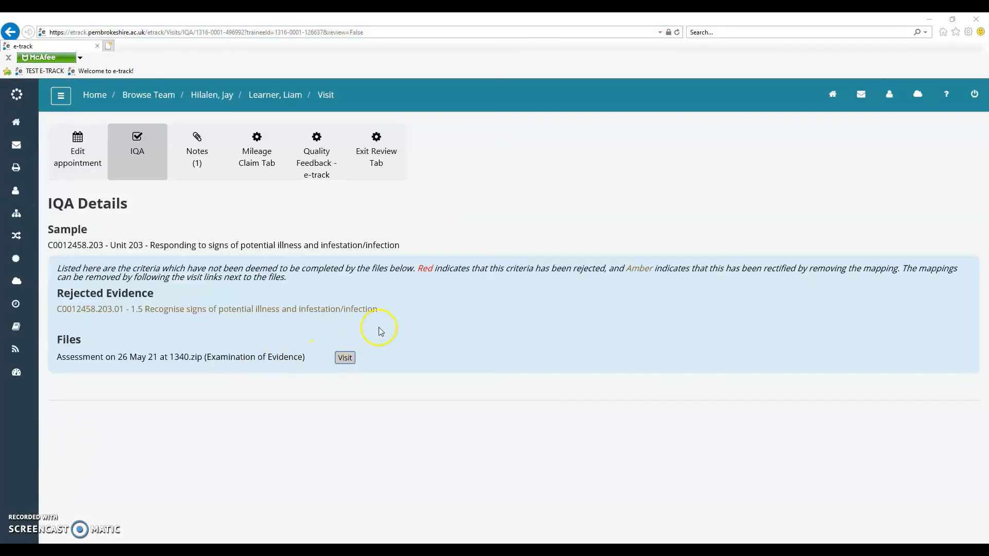
pyautogui.moveTo(384, 309); pyautogui.dragTo(66, 316)
pyautogui.click(411, 316)
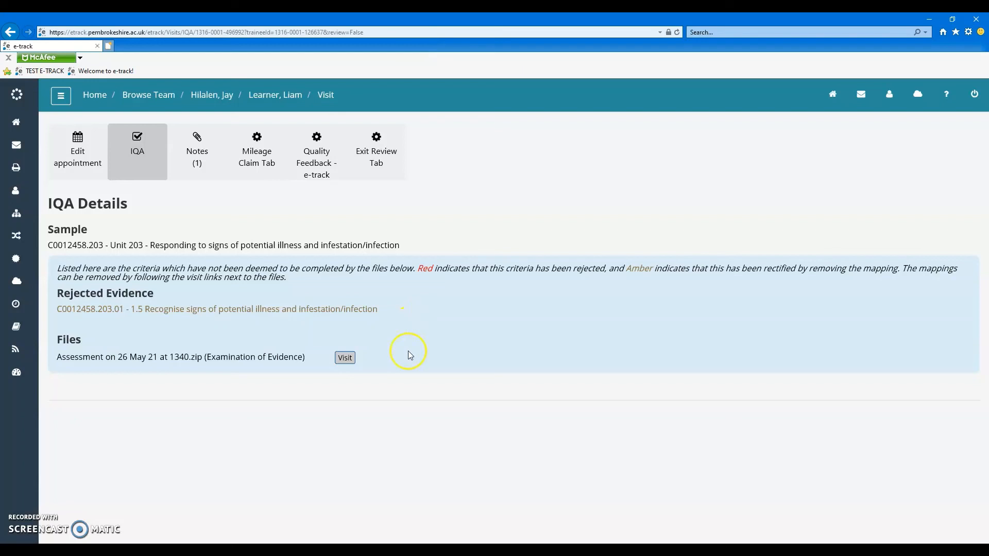
pyautogui.click(27, 539)
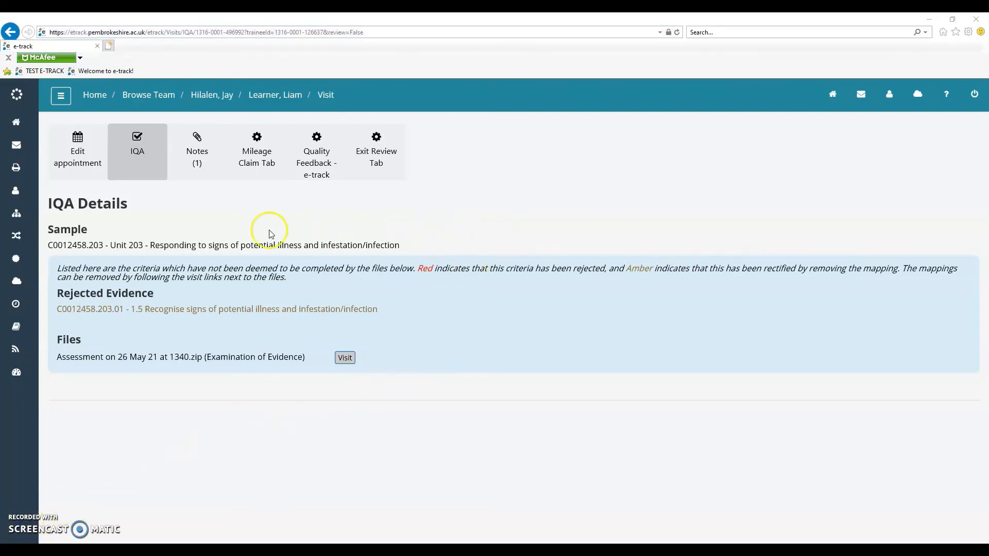
# - Set the IQA appointment's outcome to IQA Interim – Successful and save the appointment
pyautogui.click(73, 163)
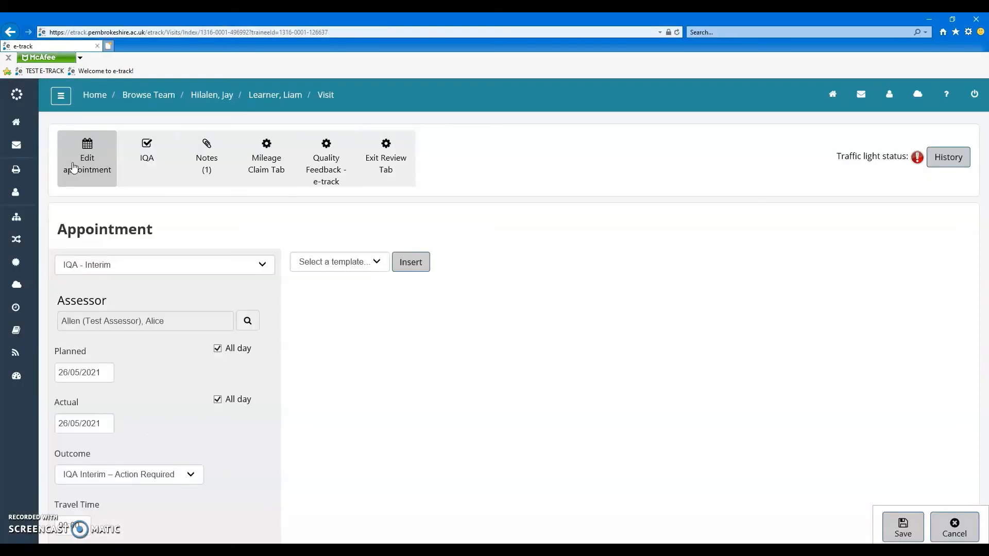
pyautogui.click(191, 474)
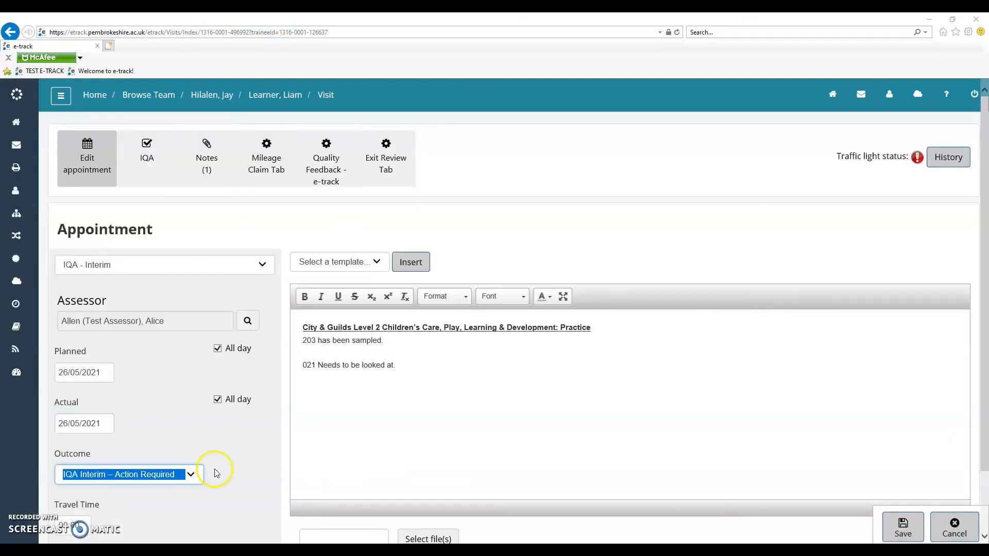
pyautogui.click(189, 479)
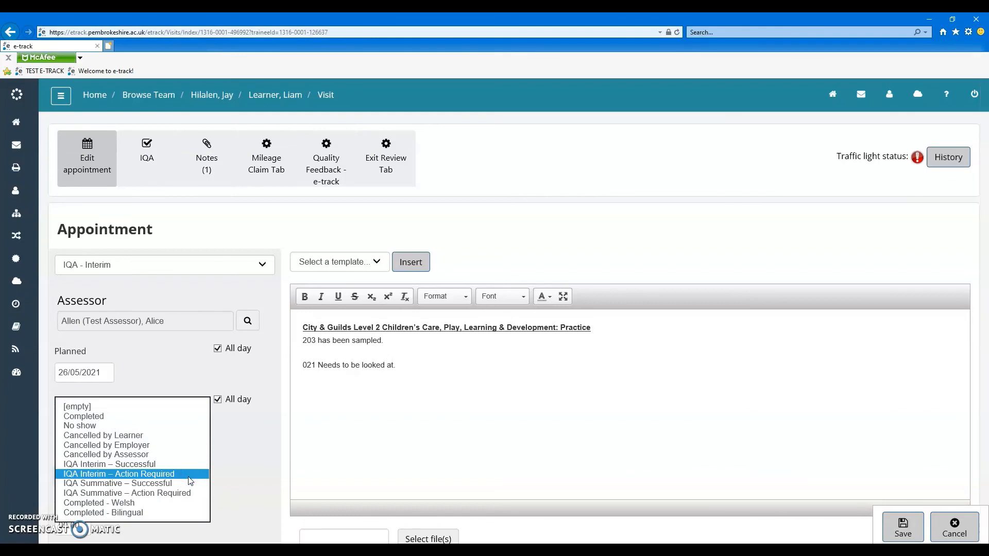
pyautogui.click(187, 490)
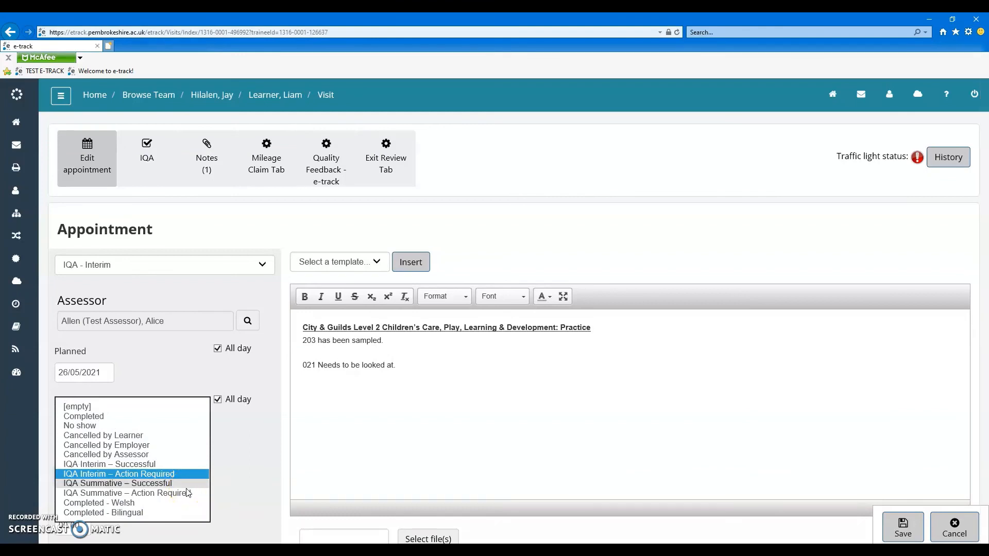
pyautogui.click(188, 483)
pyautogui.click(143, 463)
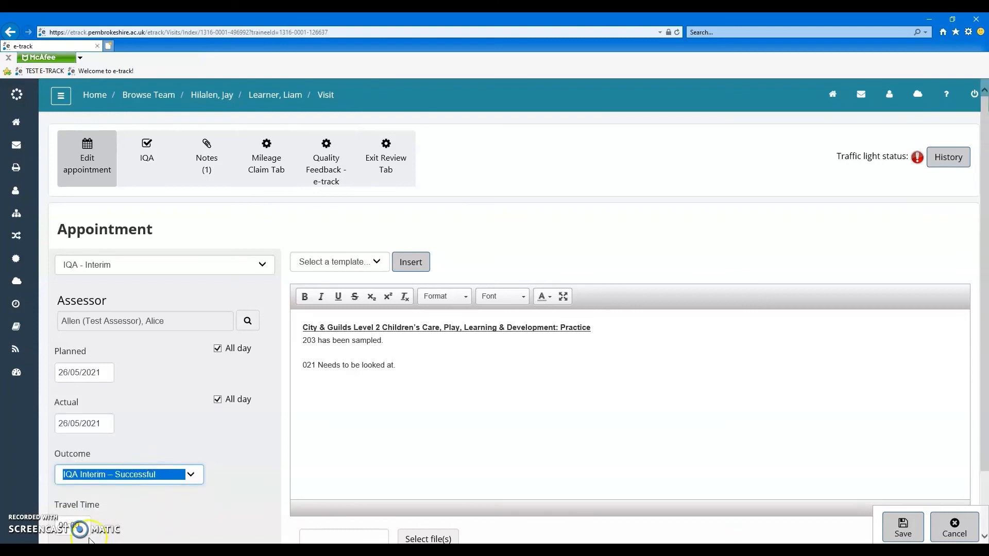
pyautogui.scroll(-2, 139, 512)
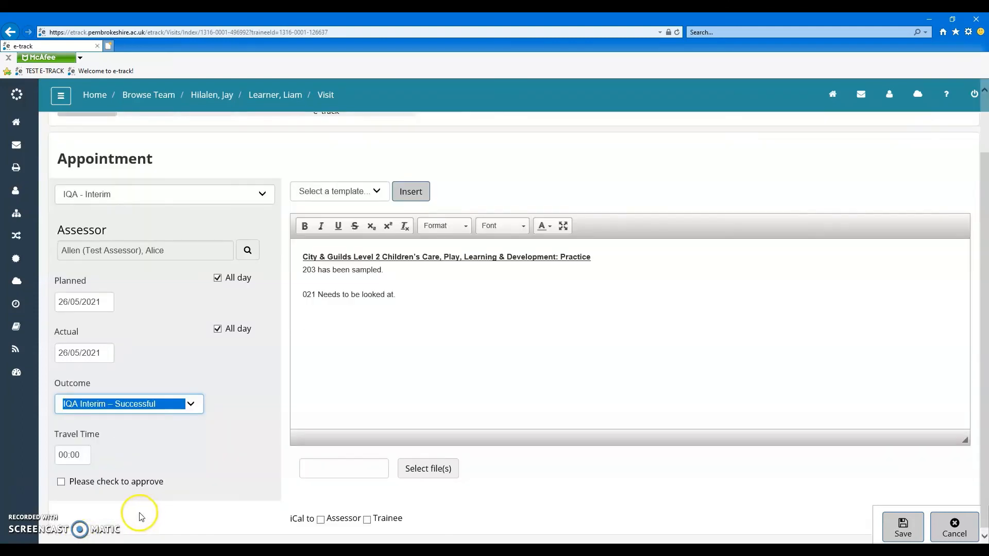
pyautogui.click(894, 520)
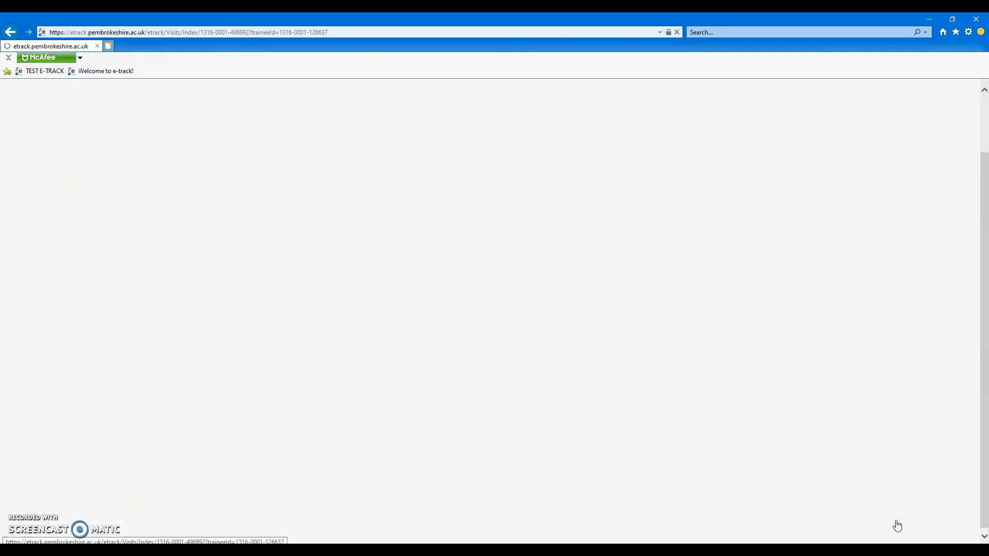